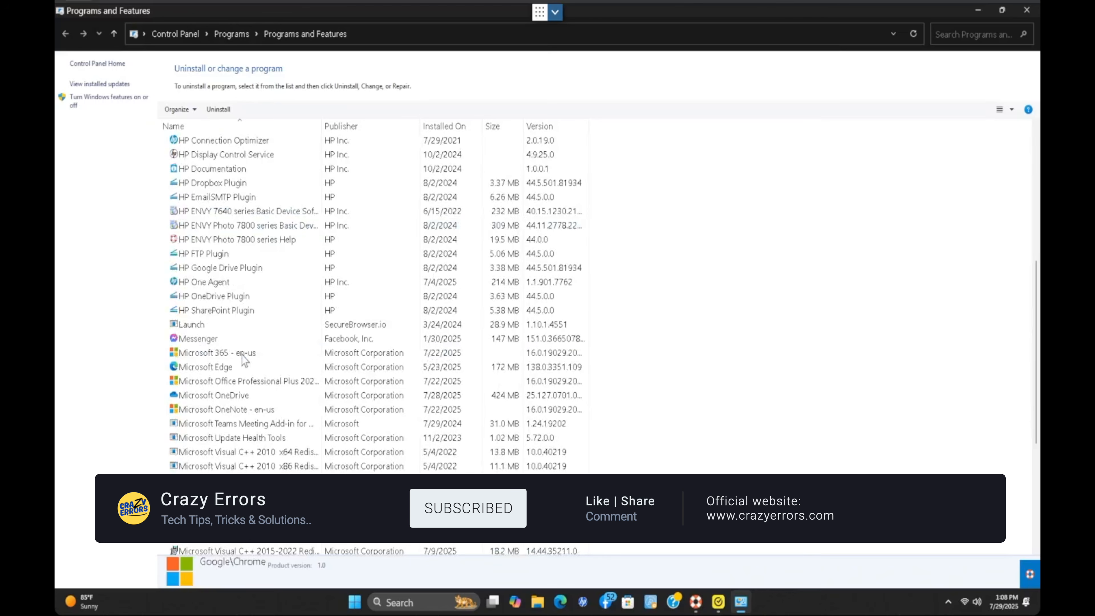
- Try to uninstall the Launch program by SecureBrowser.io and confirm its removal
click(192, 325)
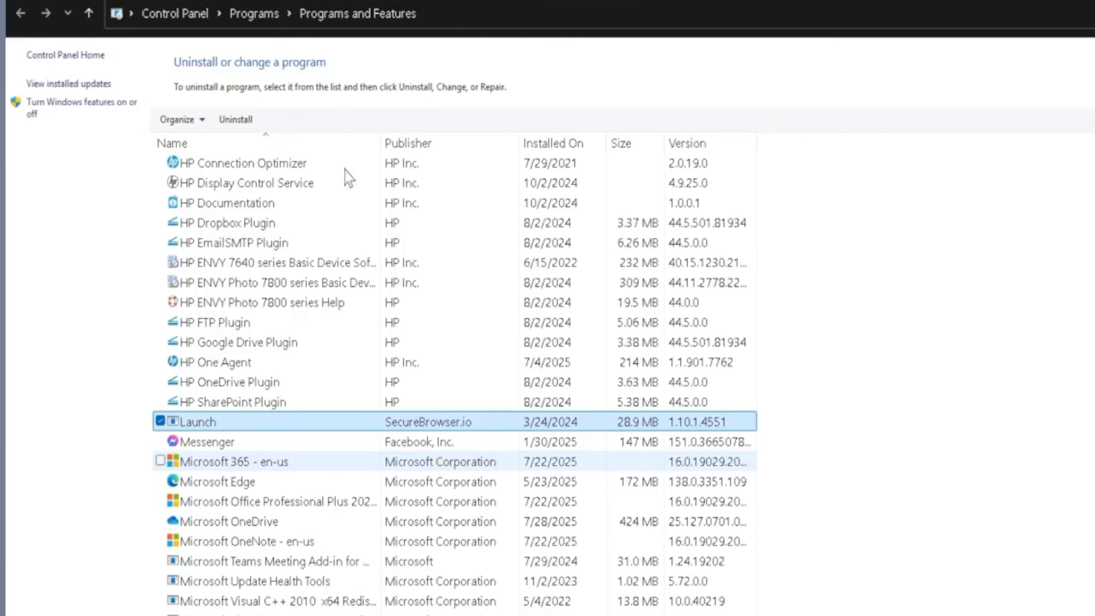
click(241, 126)
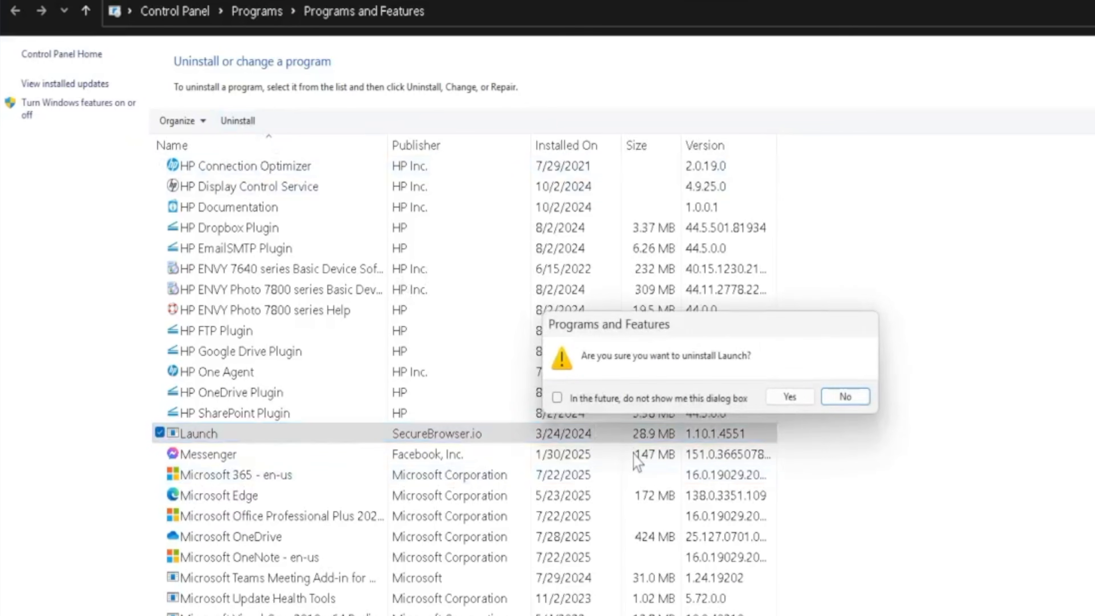
click(787, 397)
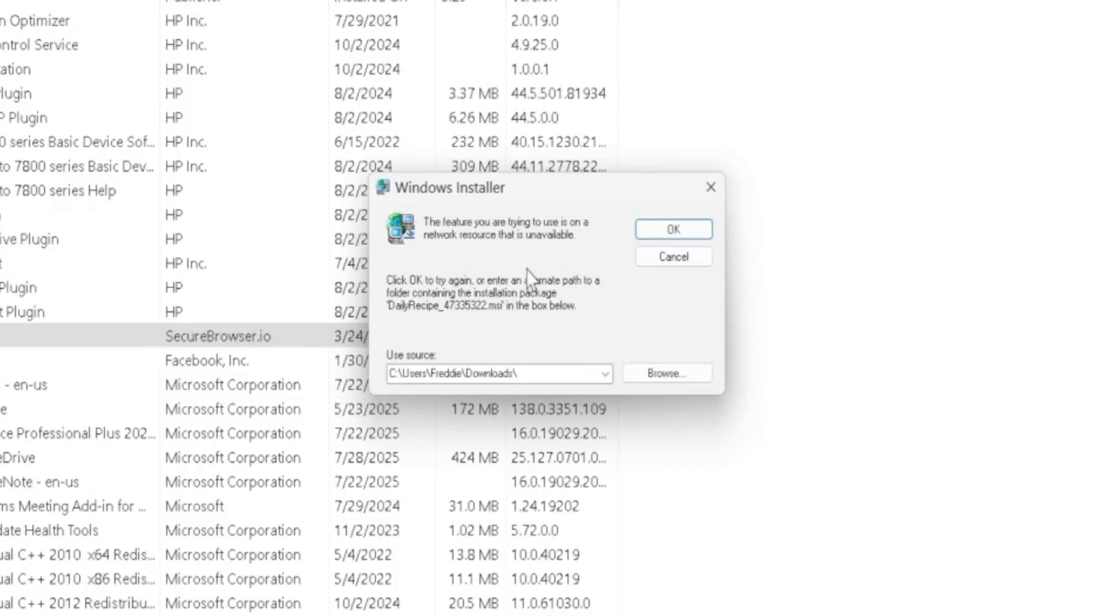
- Browse the folders for the installation package DailyRecipe_47335322.msi
click(666, 374)
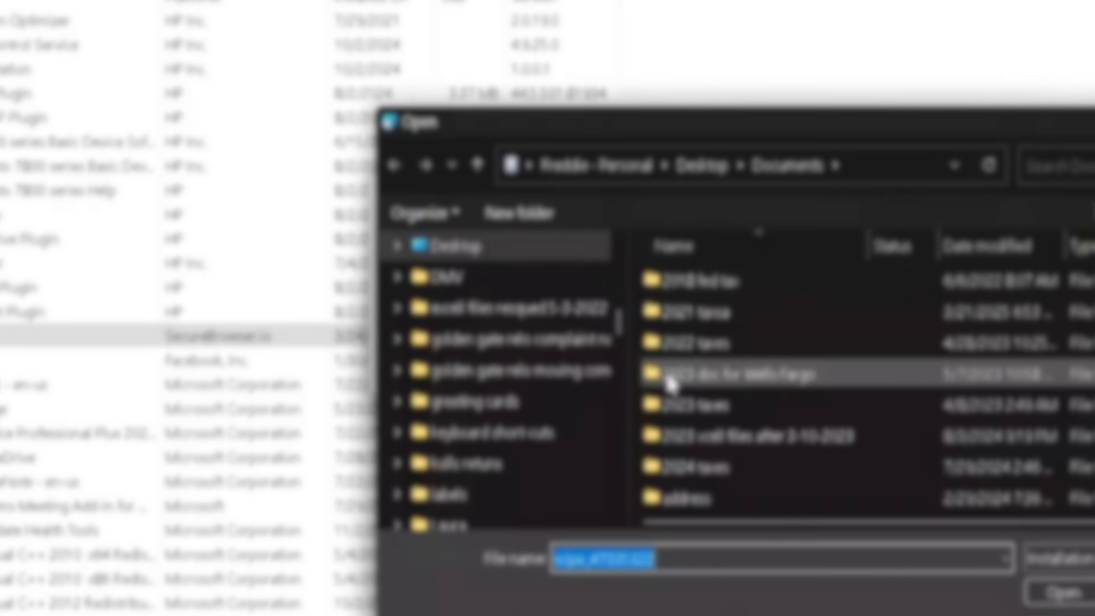
scroll(923, 342, down, 10)
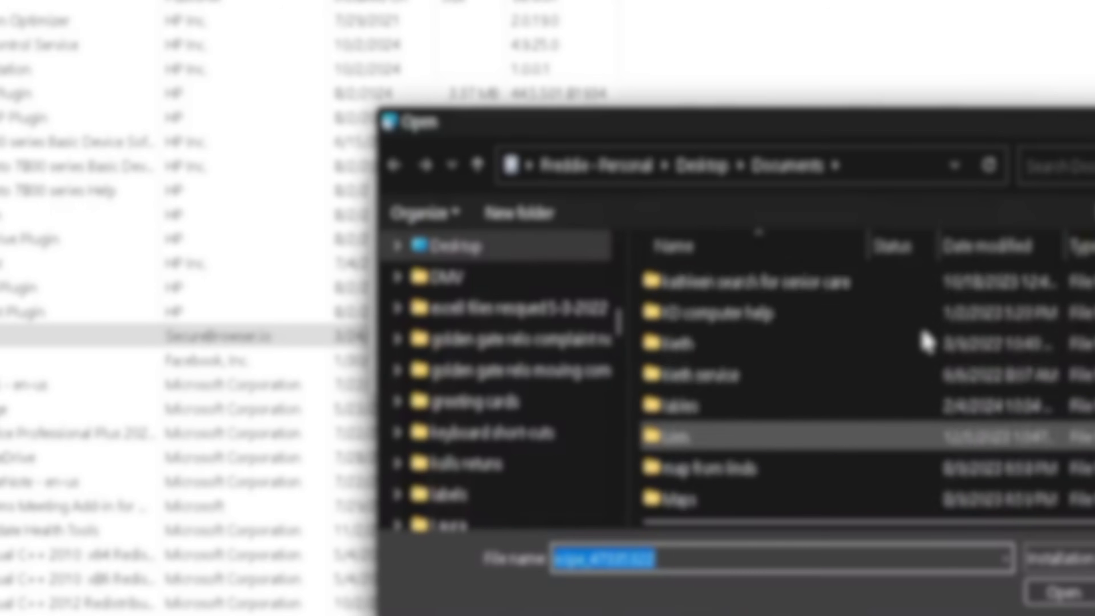
scroll(927, 339, down, 5)
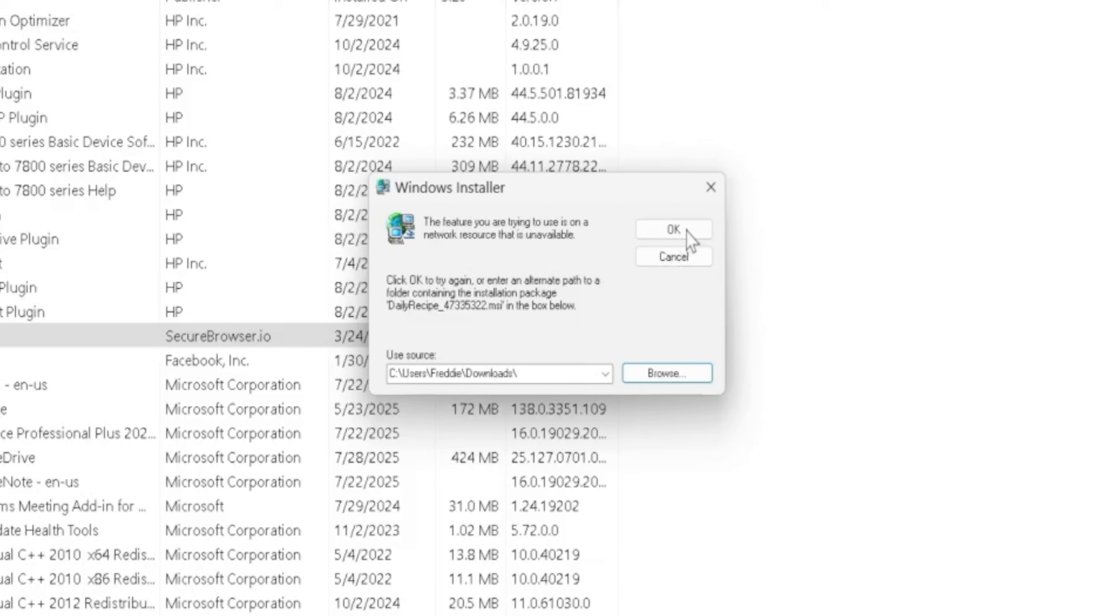
- Retry the removal of Launch twice with the Downloads folder as the installation source, and cancel the uninstall
click(683, 232)
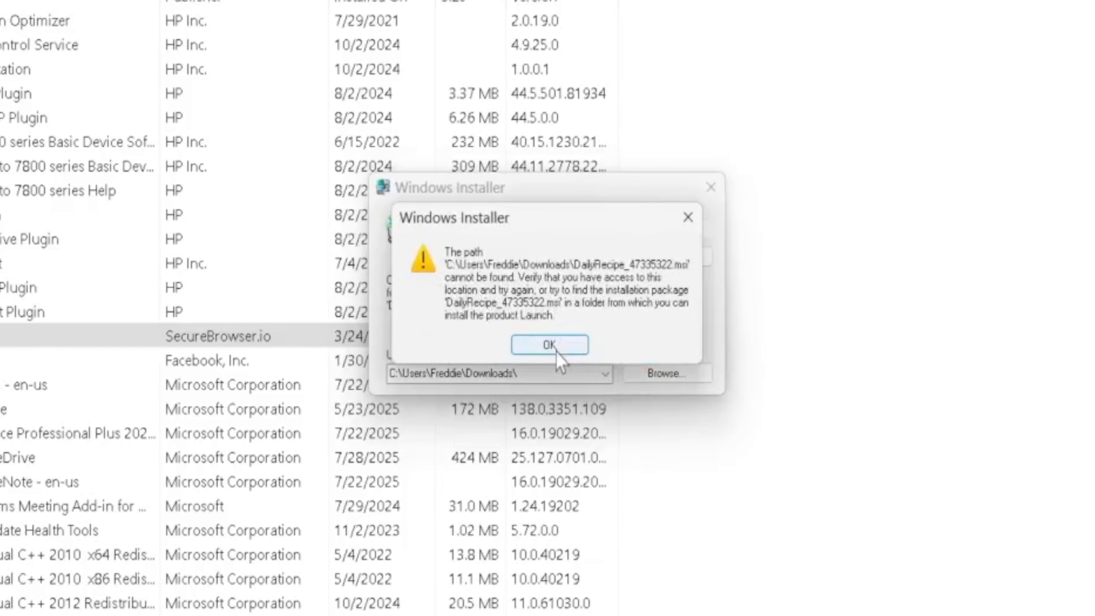
click(688, 217)
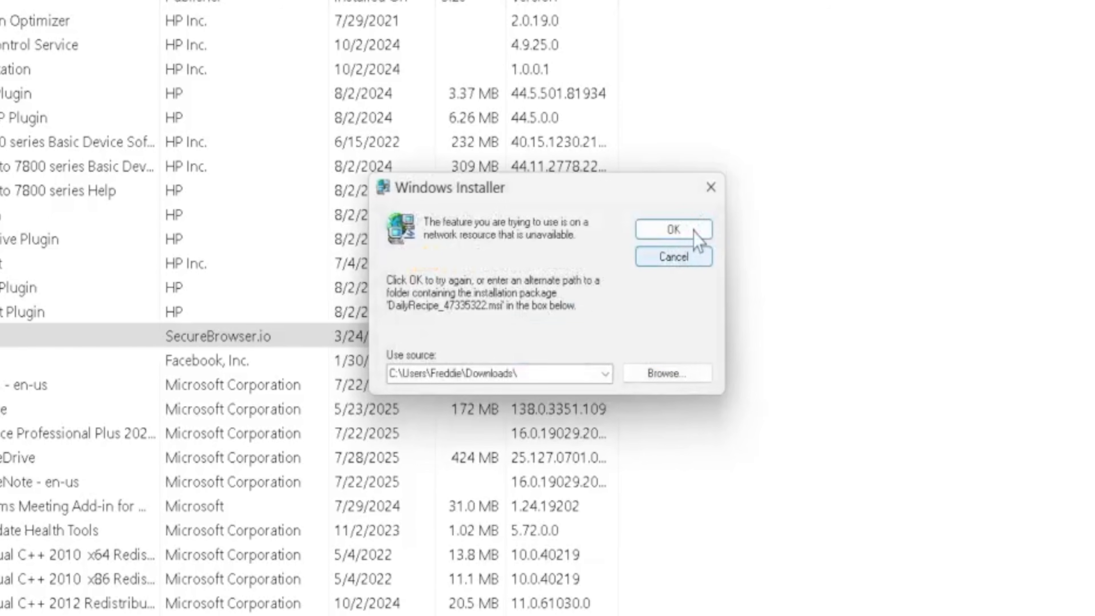
click(694, 231)
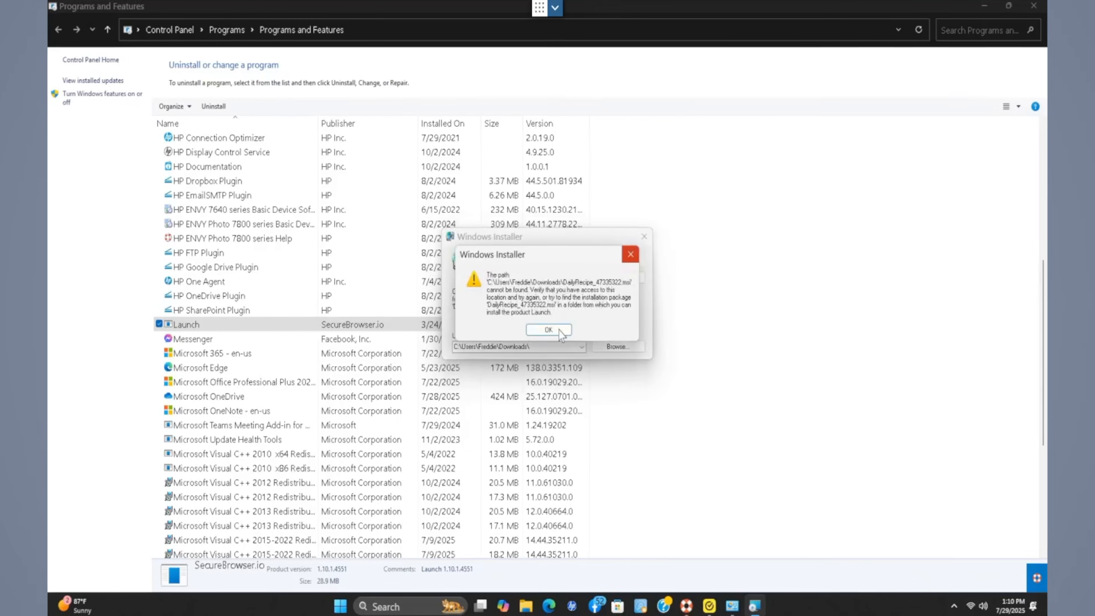
click(557, 345)
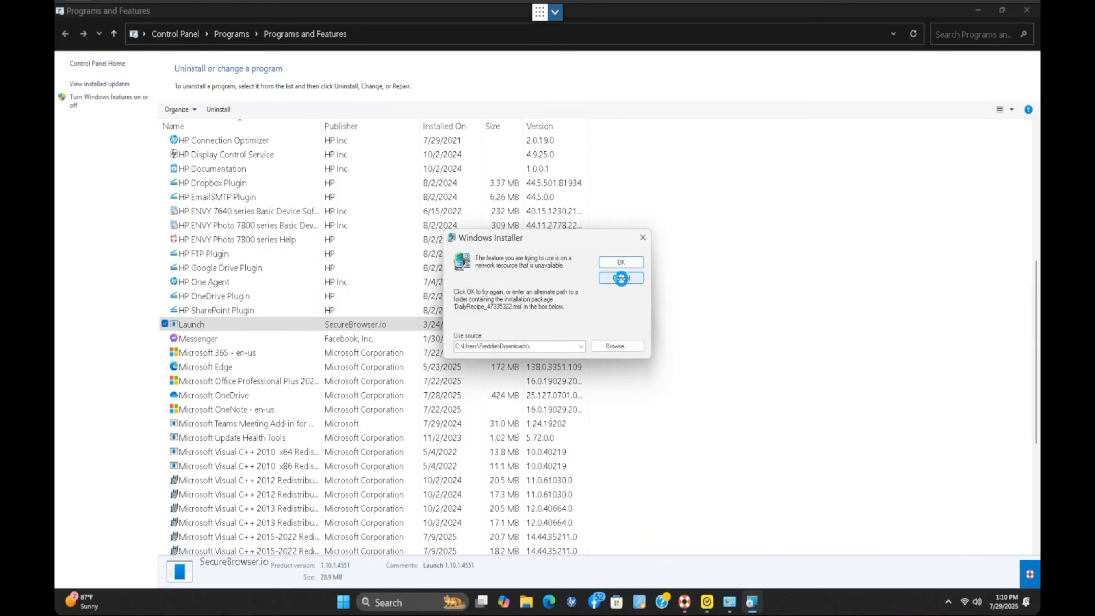
click(621, 278)
click(611, 314)
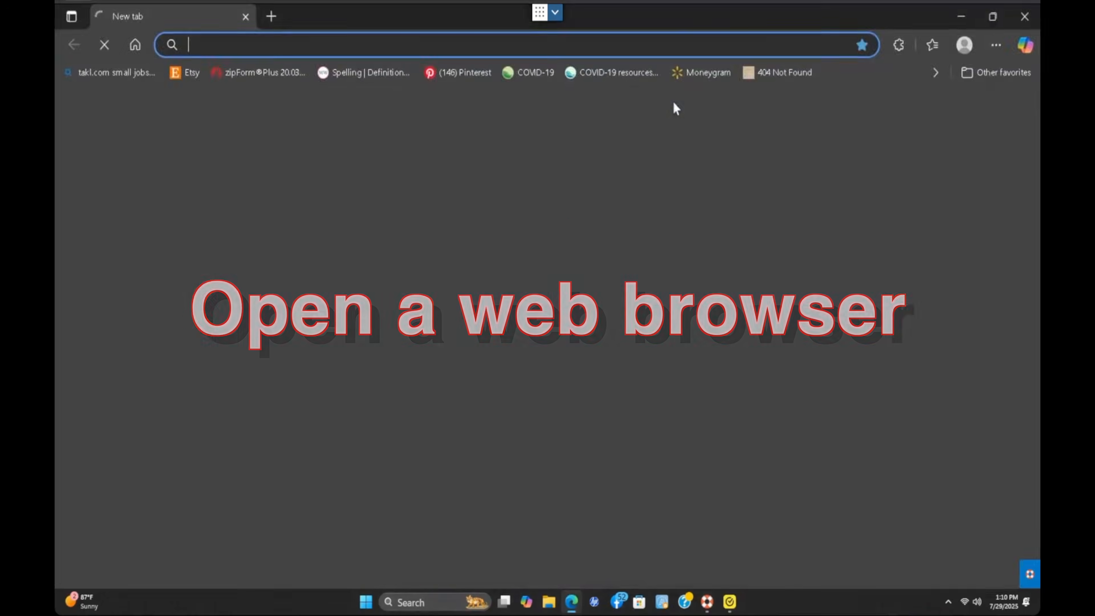
- Search the web in Microsoft Edge for "revo uninstaller"
text(rev)
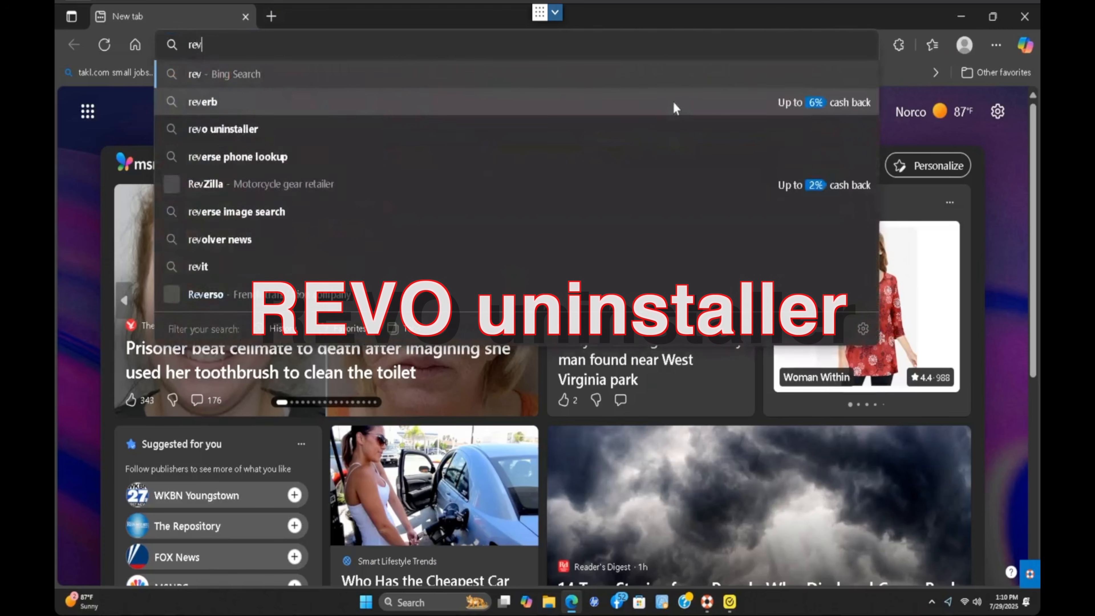
text(o uninstalla)
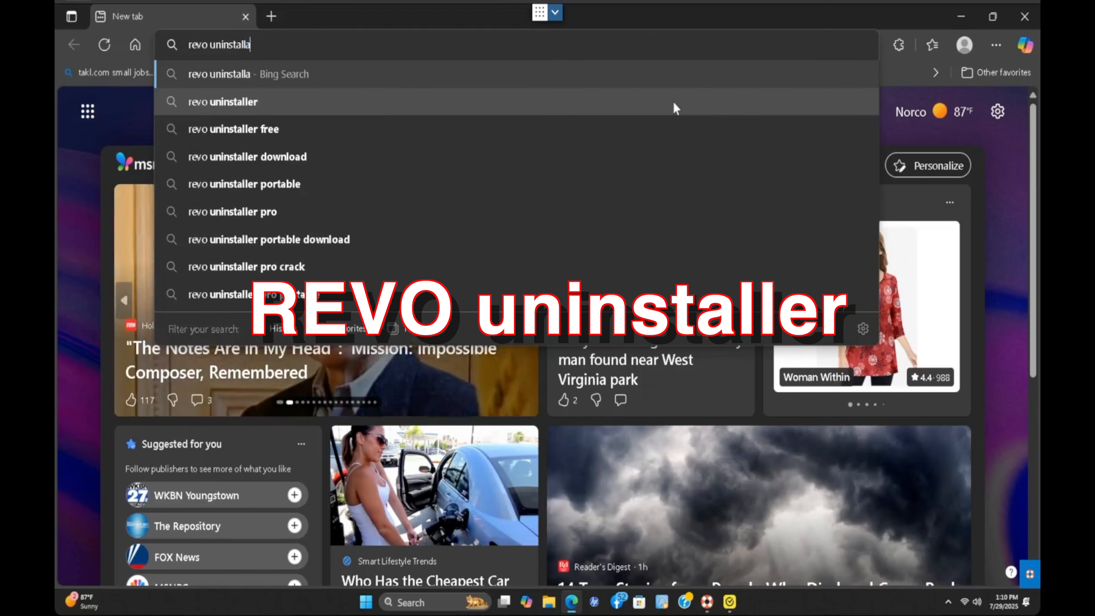
key(BackSpace)
text(er)
key(Return)
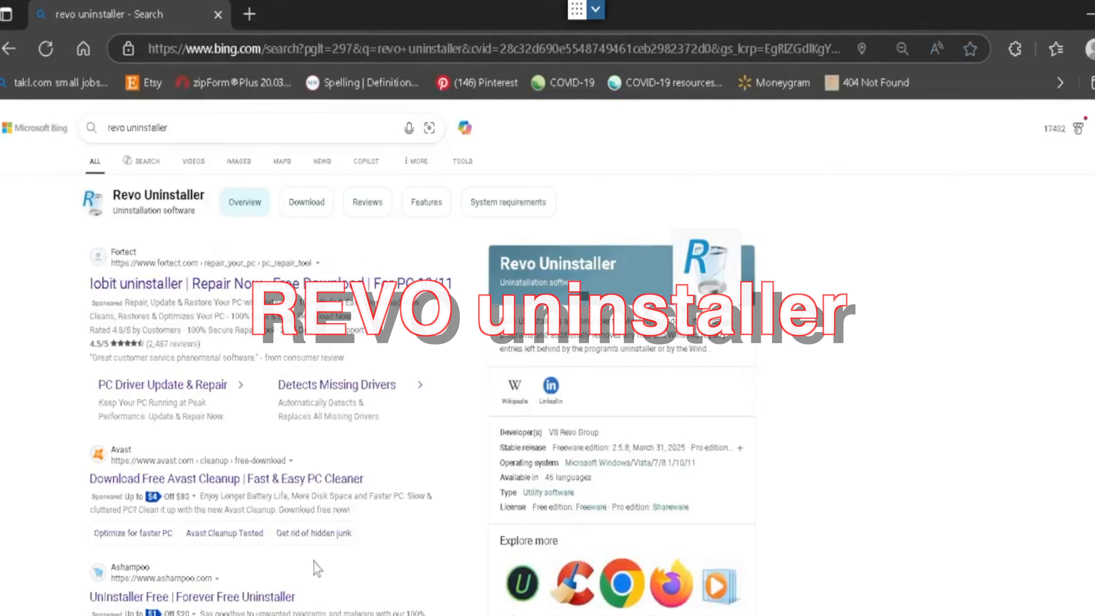
- Open the official Revo Uninstaller Freeware download page from the results, dismissing the summer sale offer and denying cookies
scroll(322, 457, down, 5)
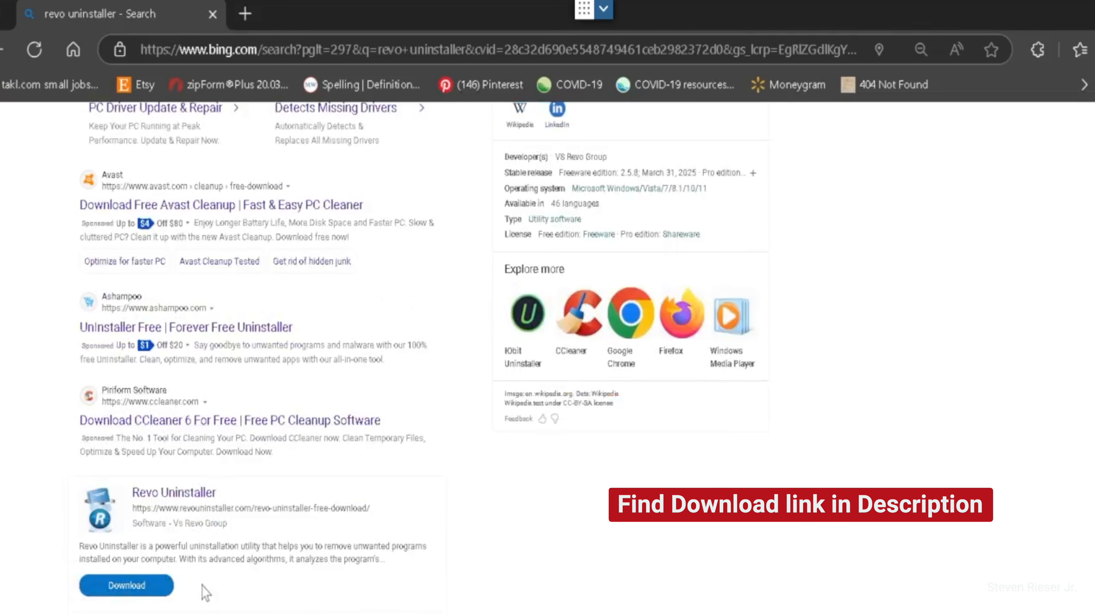
scroll(242, 586, down, 6)
scroll(284, 358, up, 3)
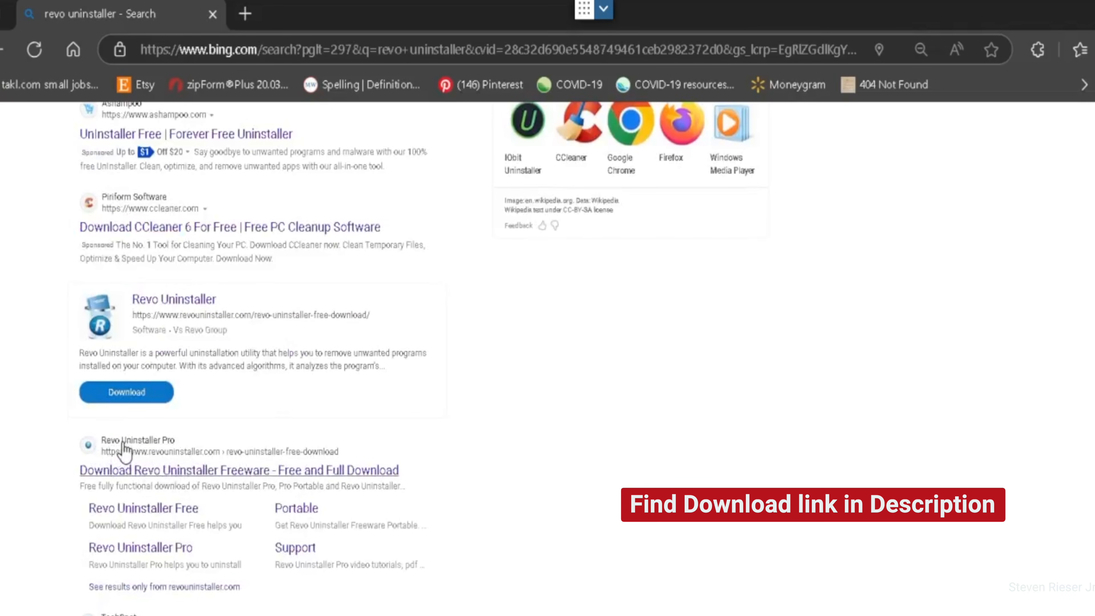
click(169, 472)
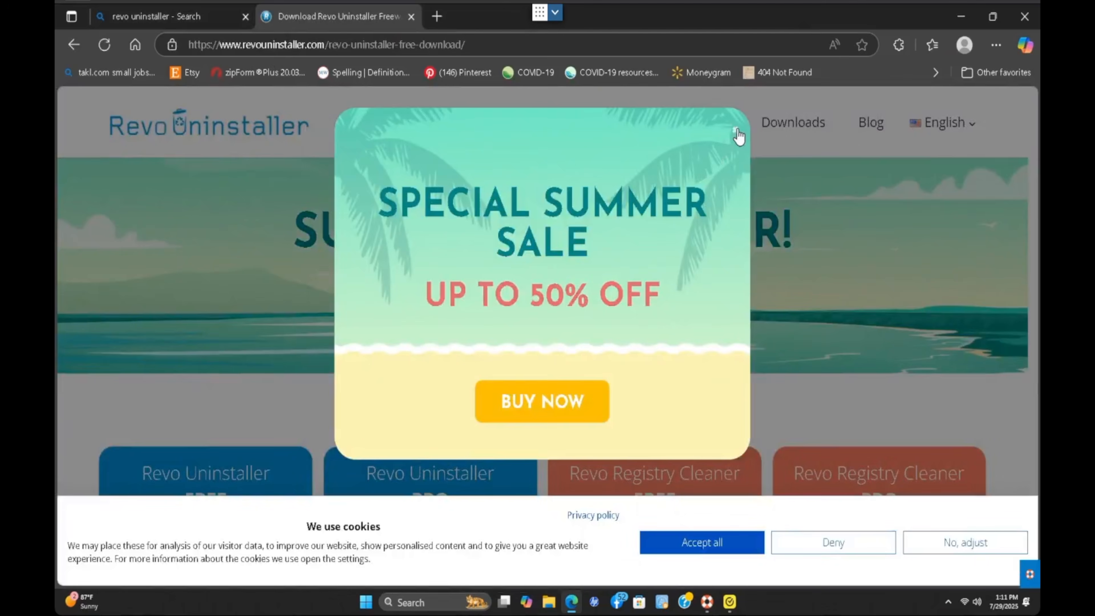
click(738, 136)
click(838, 544)
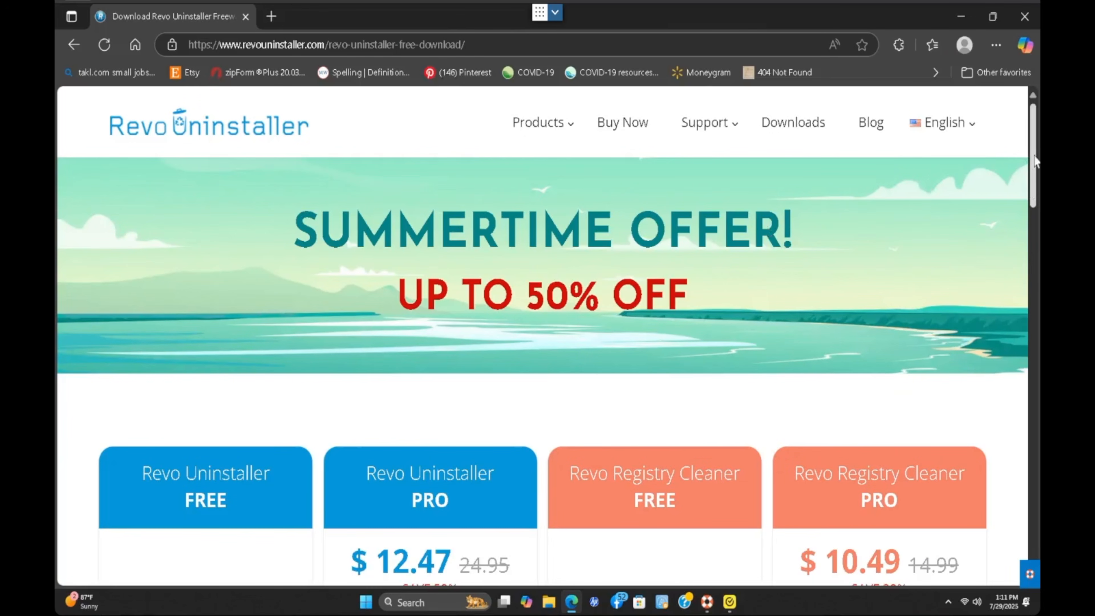
- Get the free trial of Revo Uninstaller Pro from the product comparison
scroll(1032, 217, down, 7)
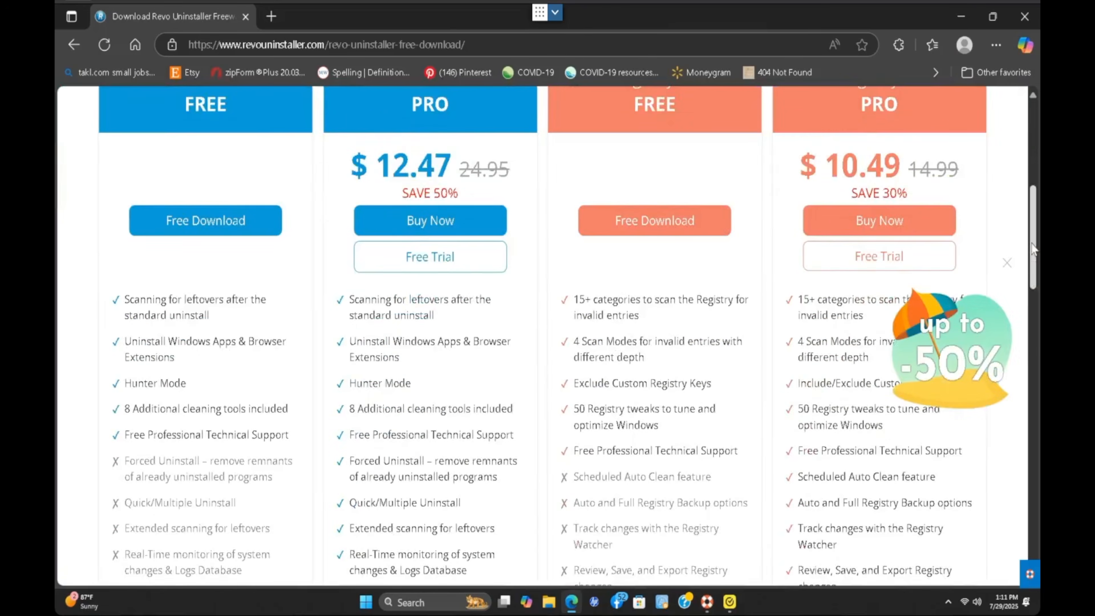
scroll(1033, 241, up, 2)
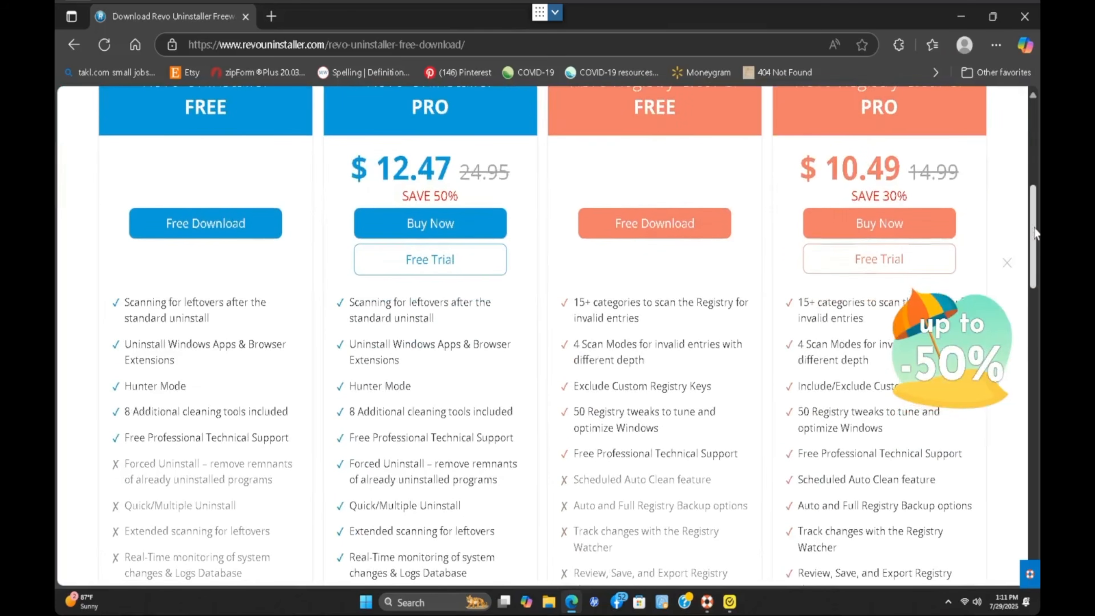
drag(1034, 224, 1034, 219)
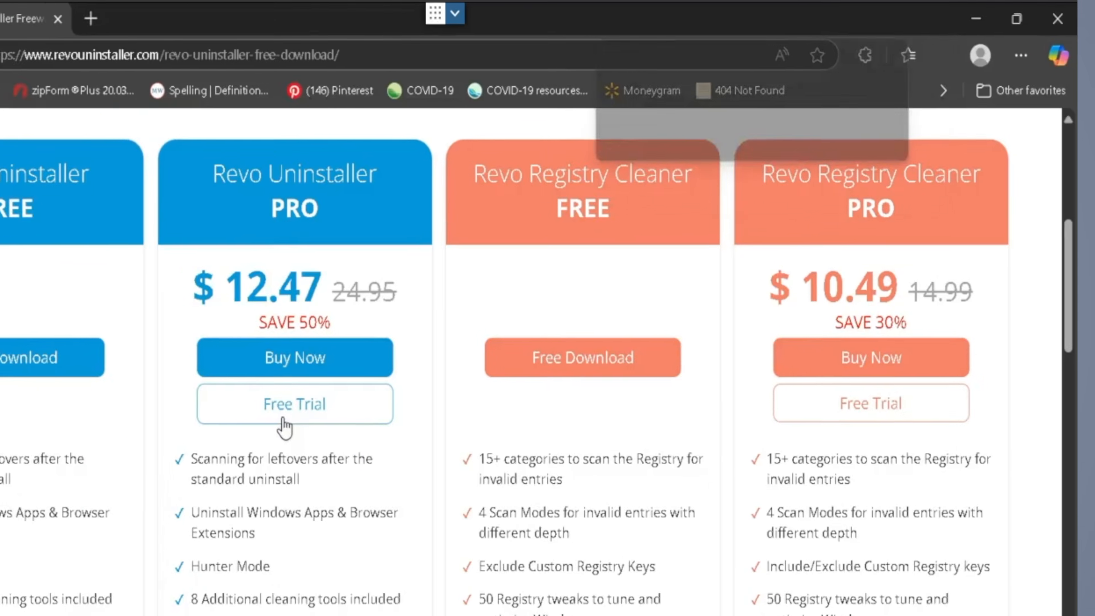
click(284, 421)
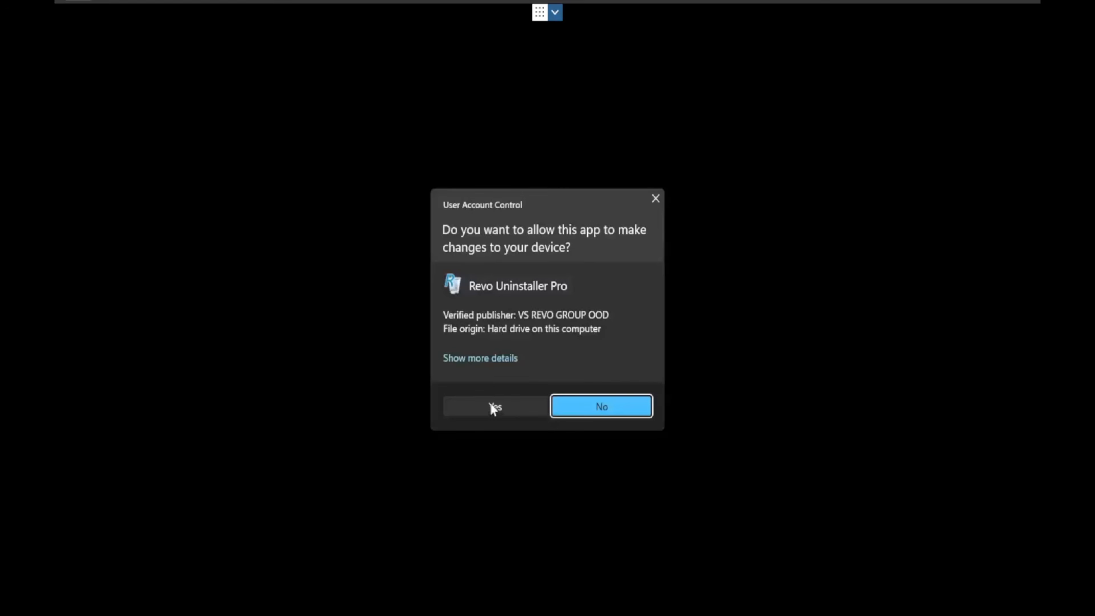
- Allow the Revo Uninstaller Pro setup to make changes, accept its license, install it with a desktop shortcut and launch it
click(494, 409)
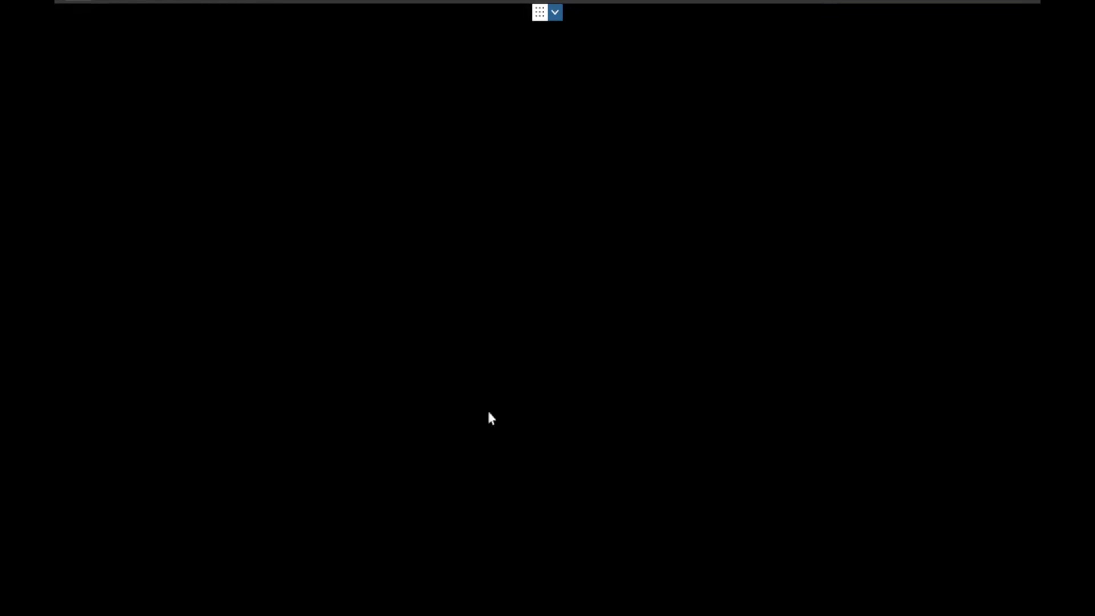
click(560, 325)
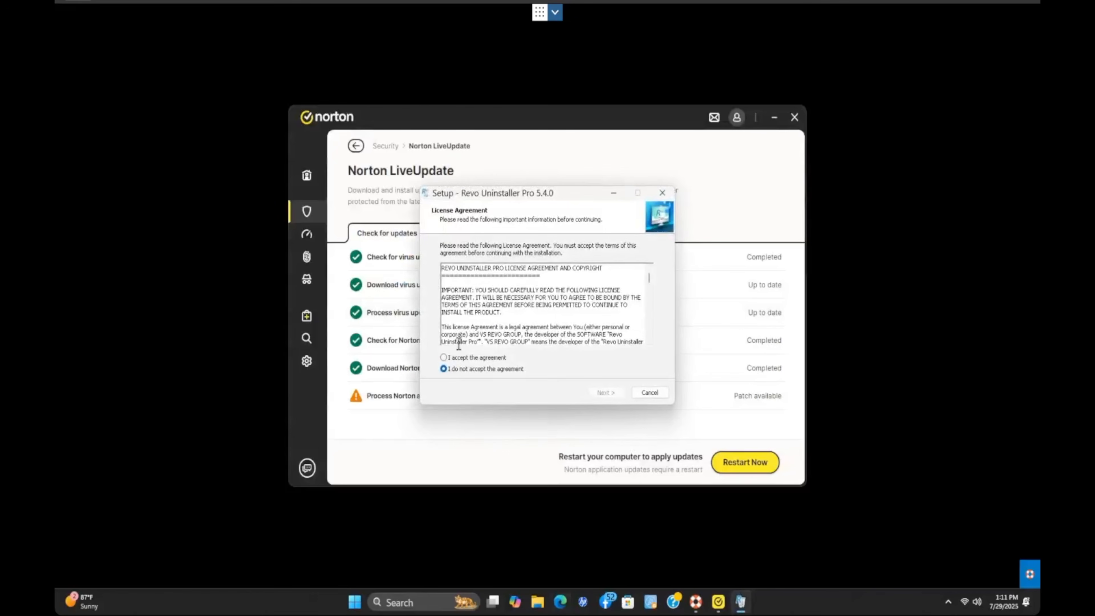
click(616, 394)
click(616, 395)
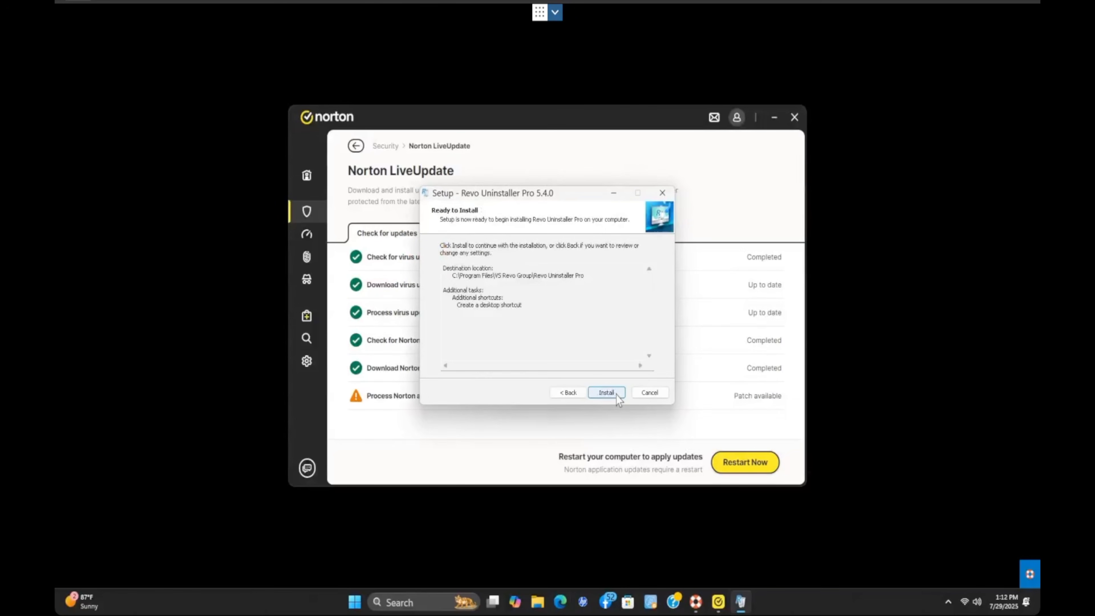
click(616, 395)
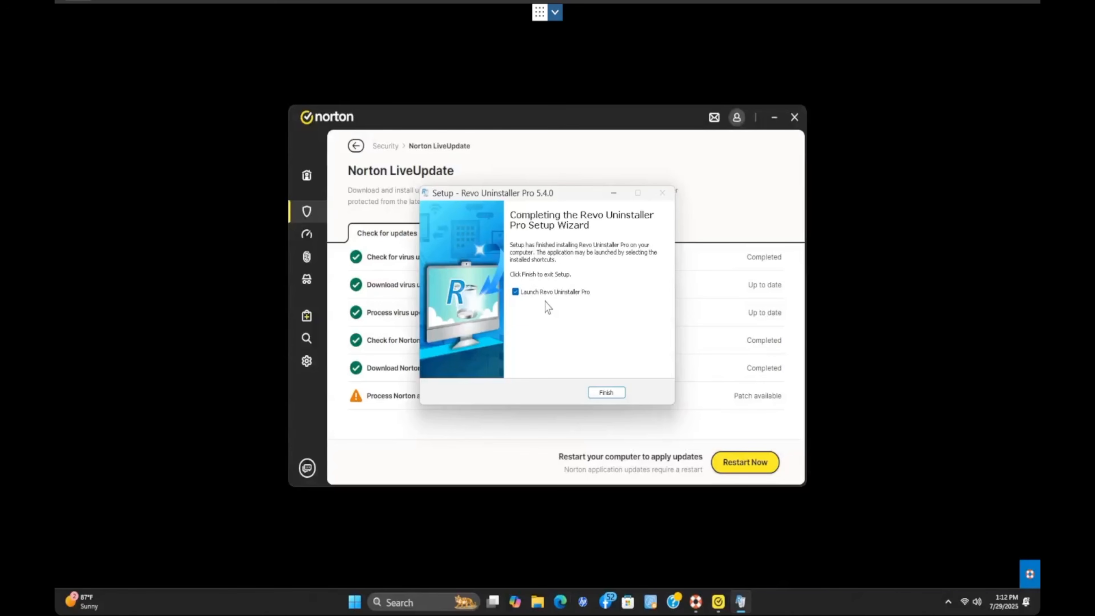
click(605, 393)
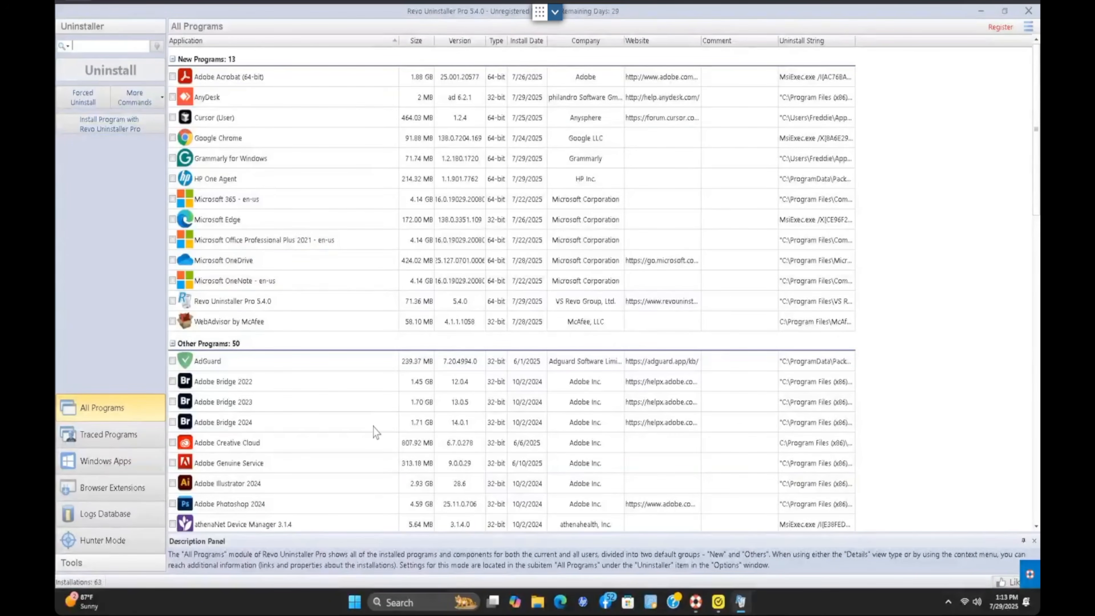
- Start uninstalling Launch in Revo Uninstaller Pro with a restore point, full registry backup and automatic deletion of all found leftovers
scroll(373, 427, down, 2)
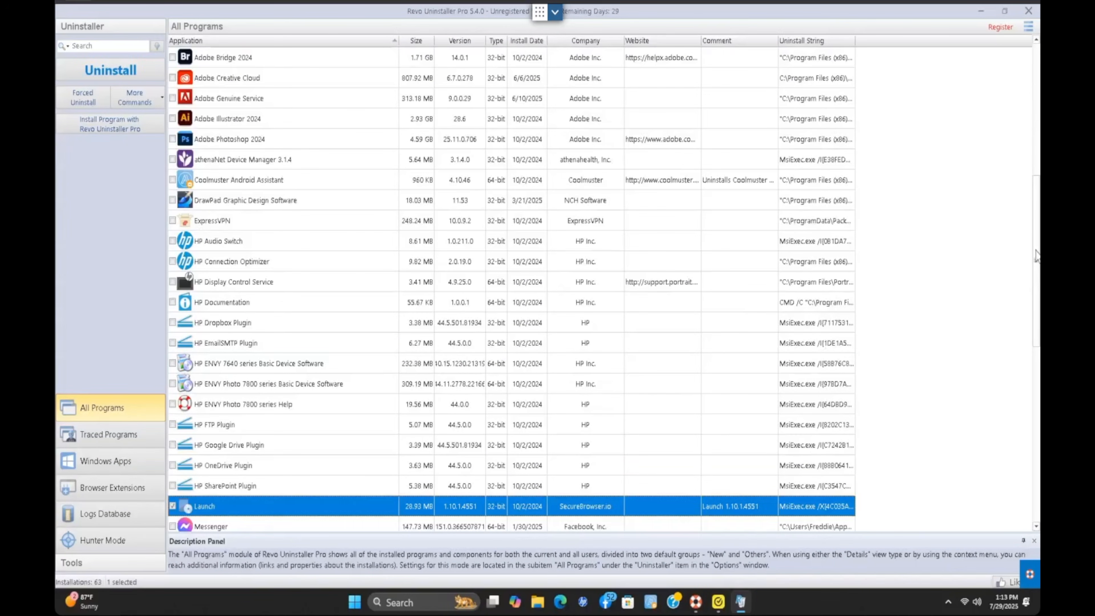
drag(1036, 255, 1036, 317)
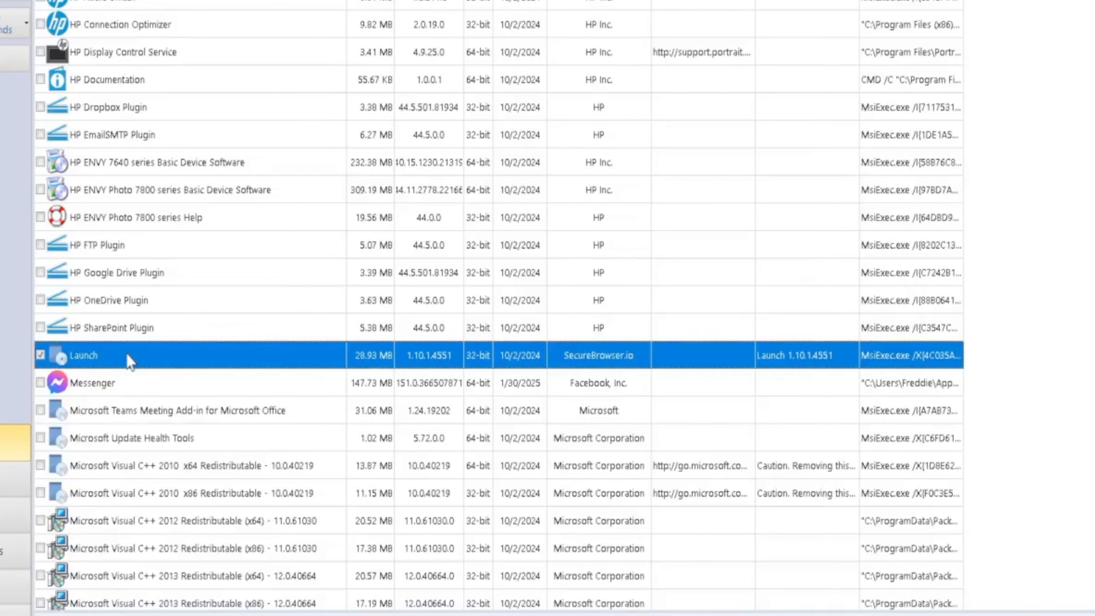
right_click(127, 355)
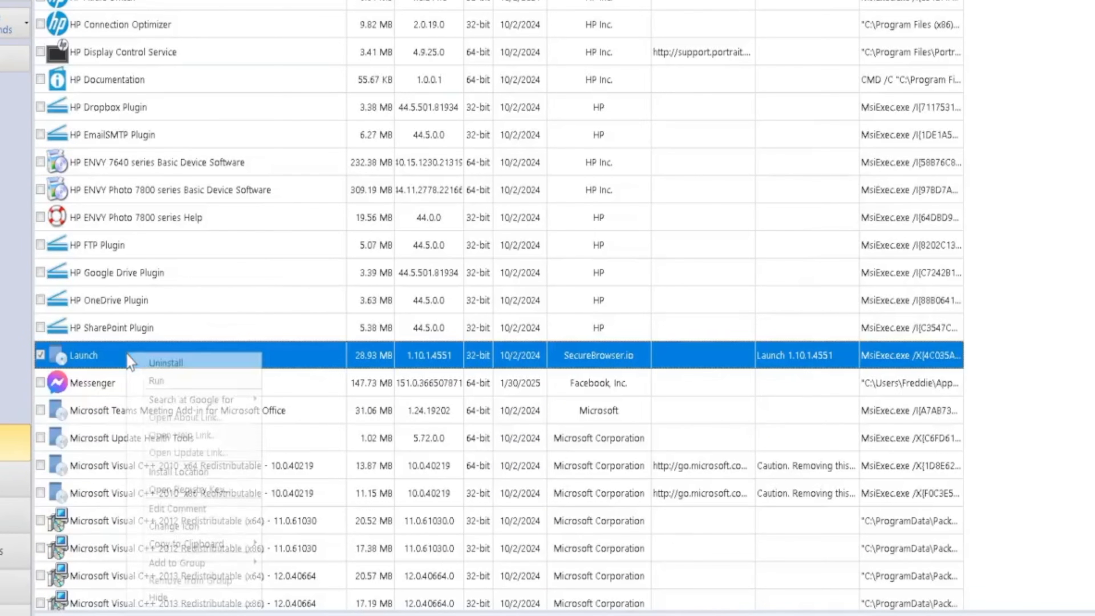
click(168, 367)
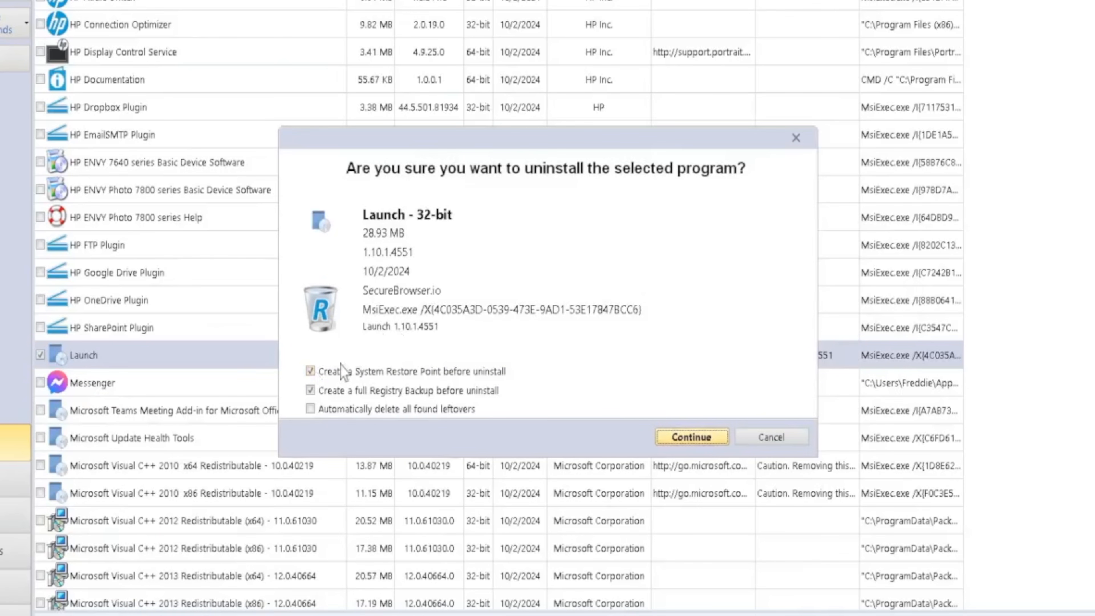
click(311, 410)
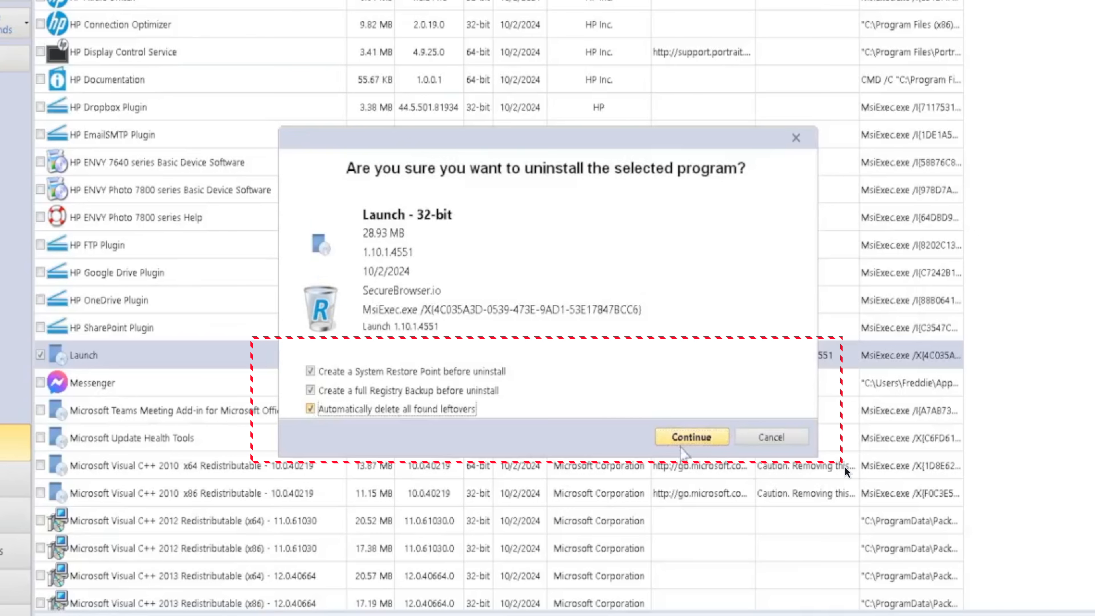
click(692, 437)
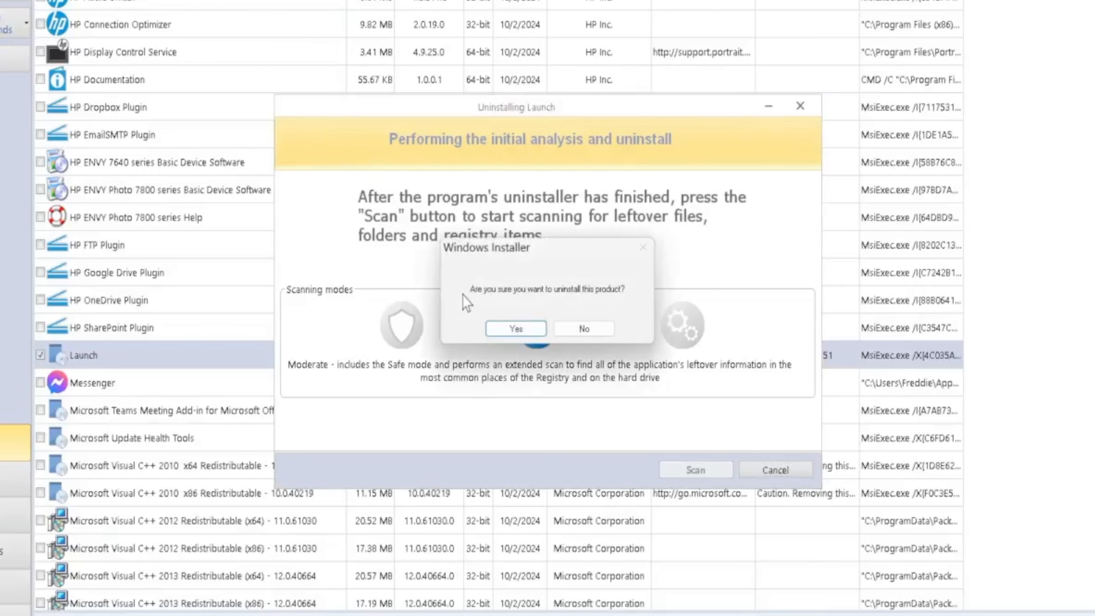
- Confirm uninstalling Launch and cancel out of the Windows Installer request for its missing installation package source
click(534, 329)
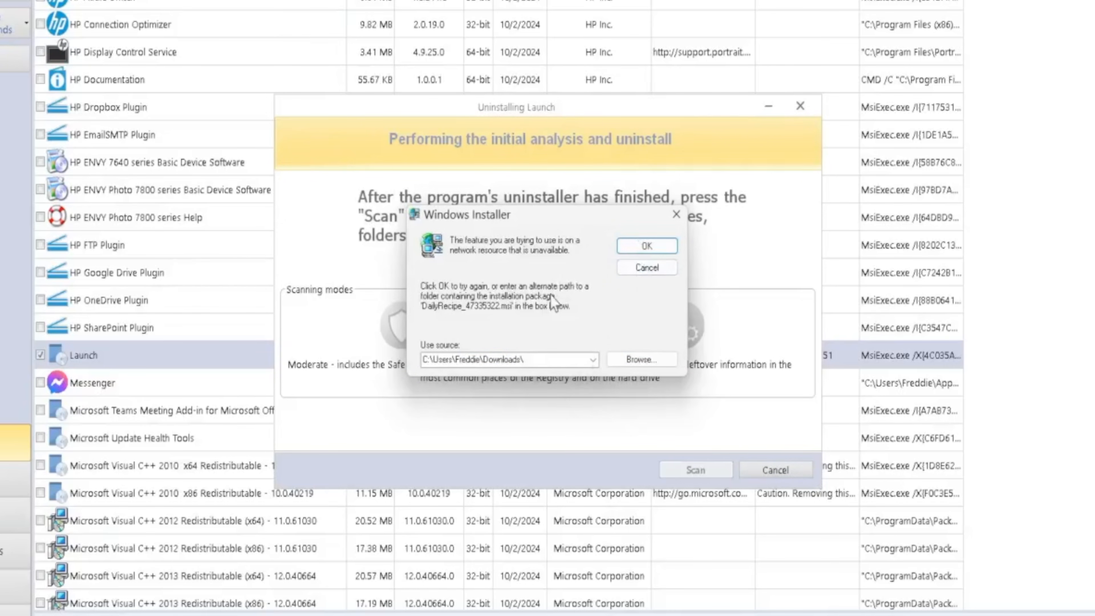
click(646, 268)
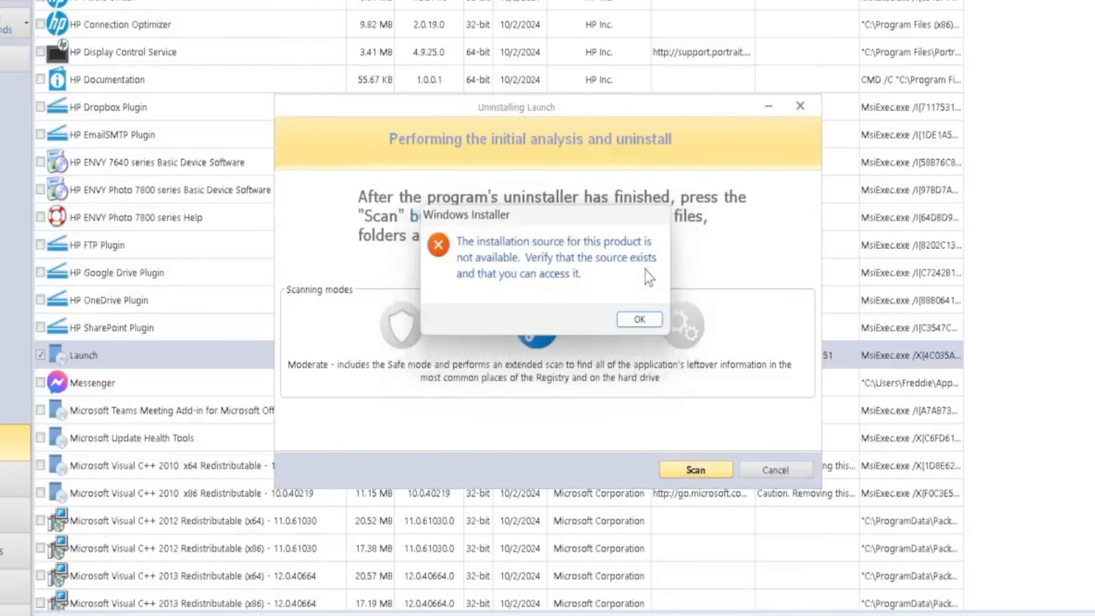
click(640, 319)
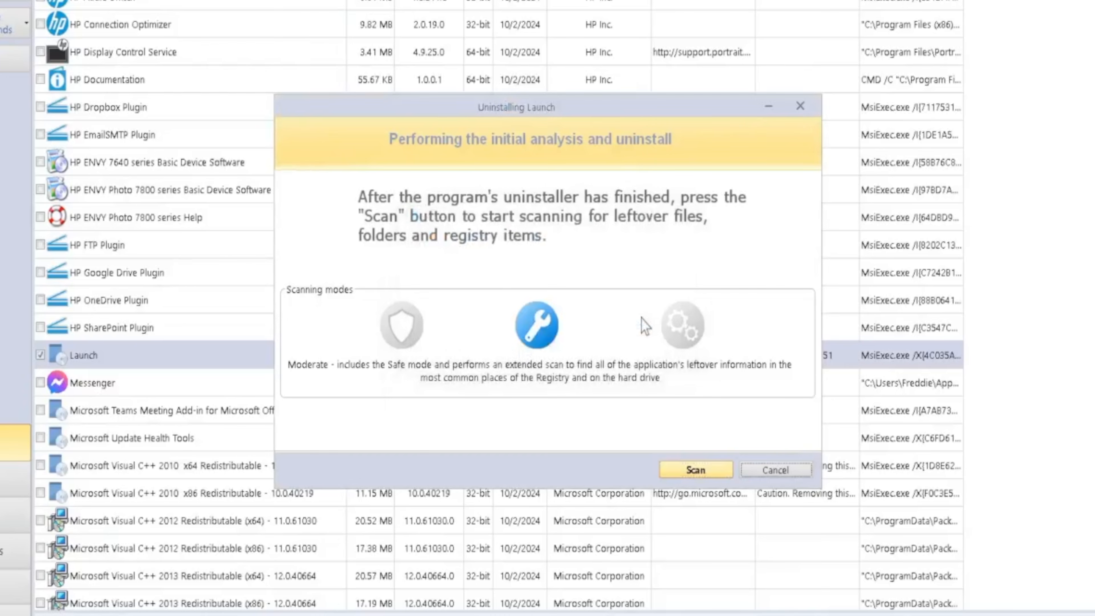
- Scan for Launch leftovers in Advanced mode after comparing the scanning modes, and close the uninstall summary
click(683, 328)
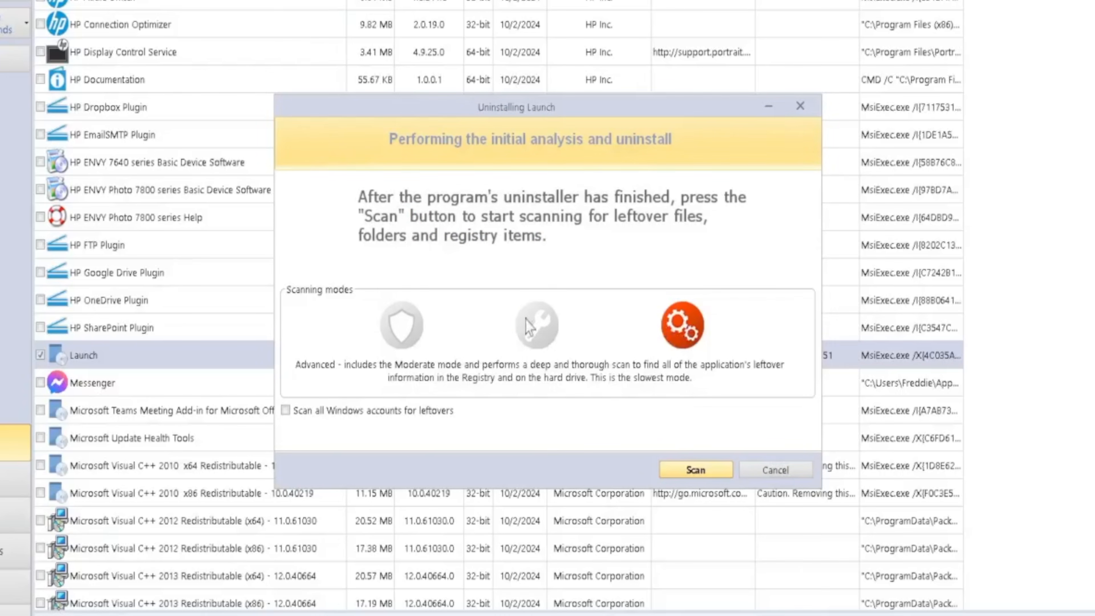
click(404, 337)
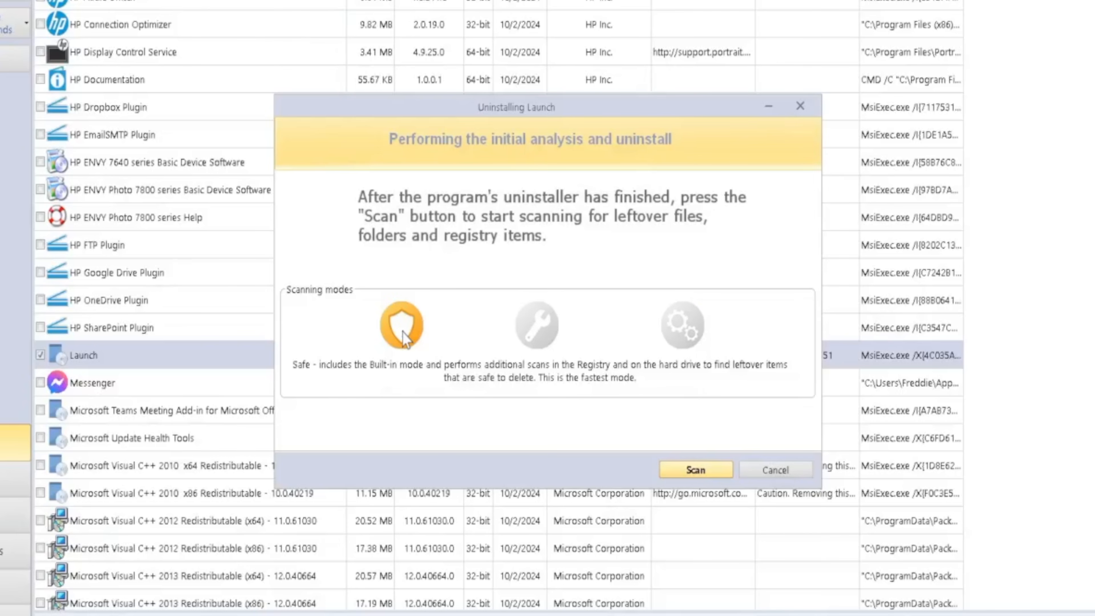
click(536, 329)
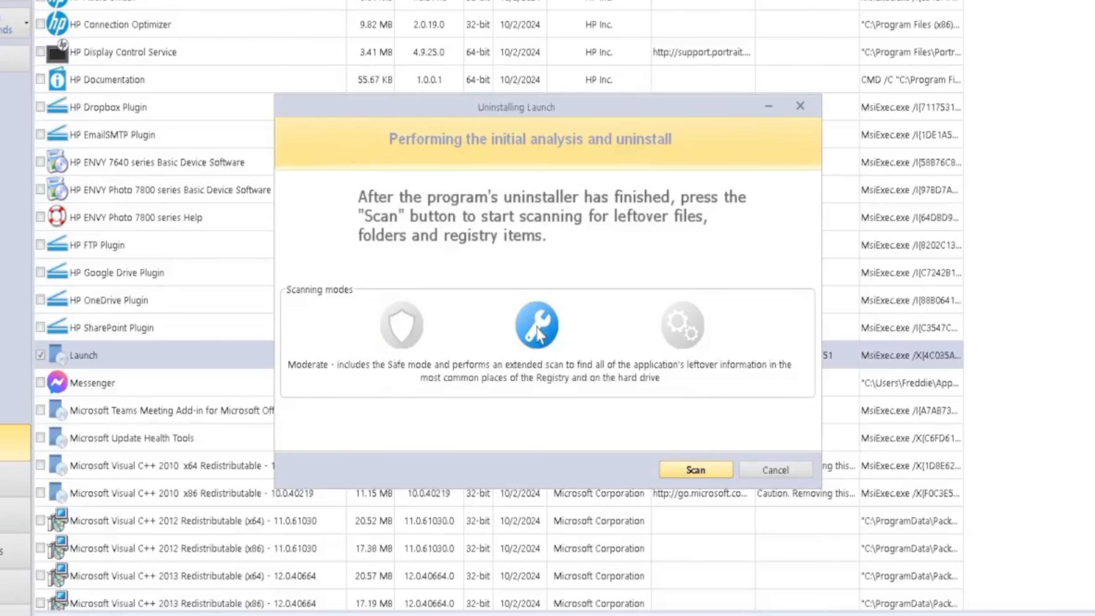
click(684, 330)
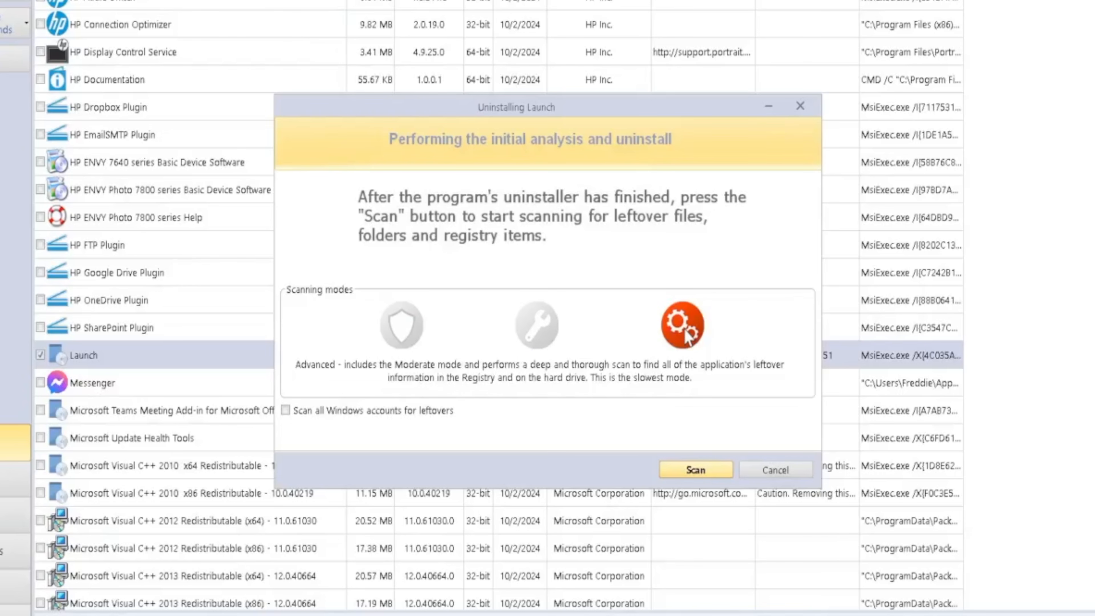
click(702, 468)
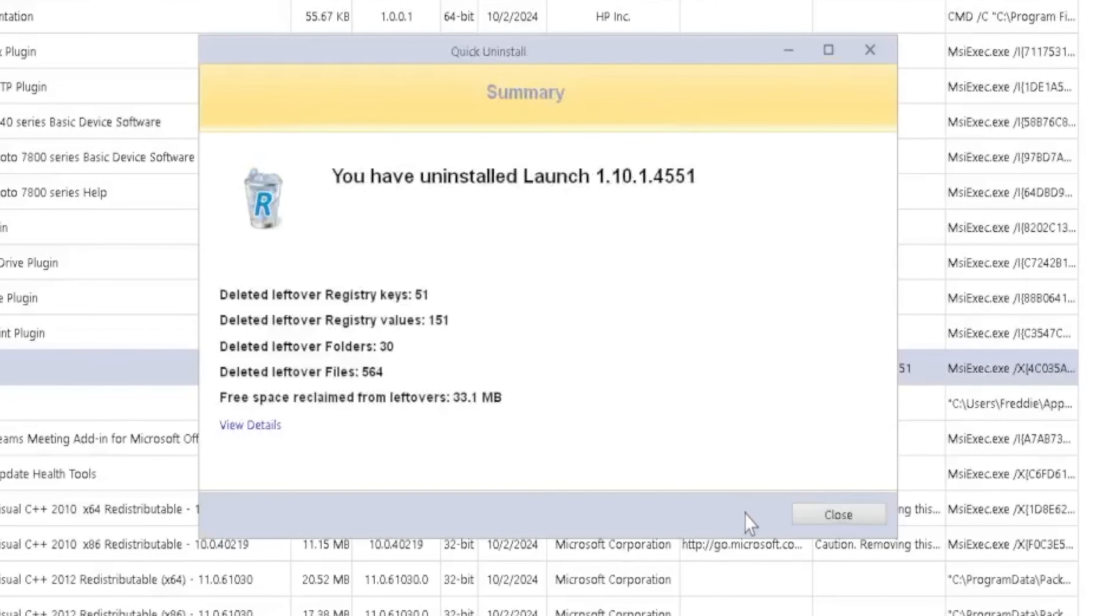
click(853, 517)
- Start uninstalling Revo Uninstaller Pro 5.4.0 itself with a system restore point and full registry backup
click(216, 302)
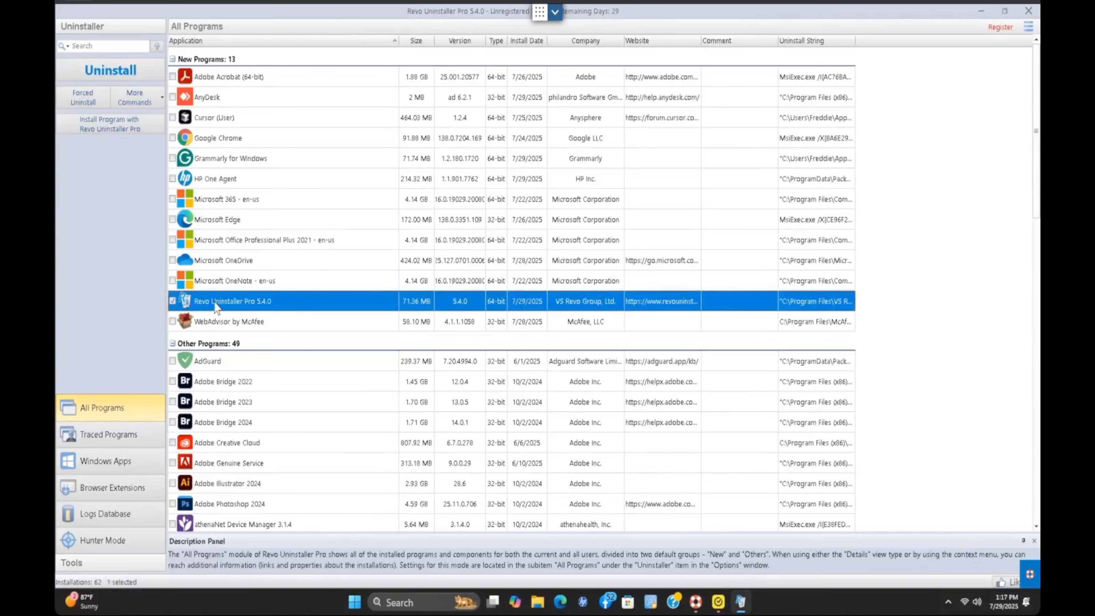
double_click(216, 302)
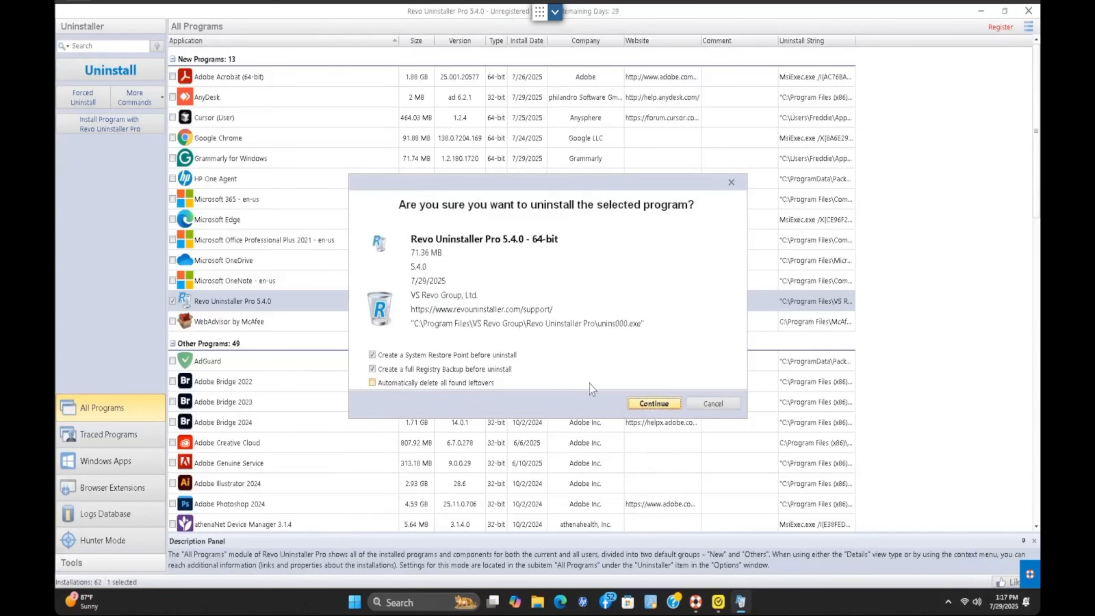
click(654, 403)
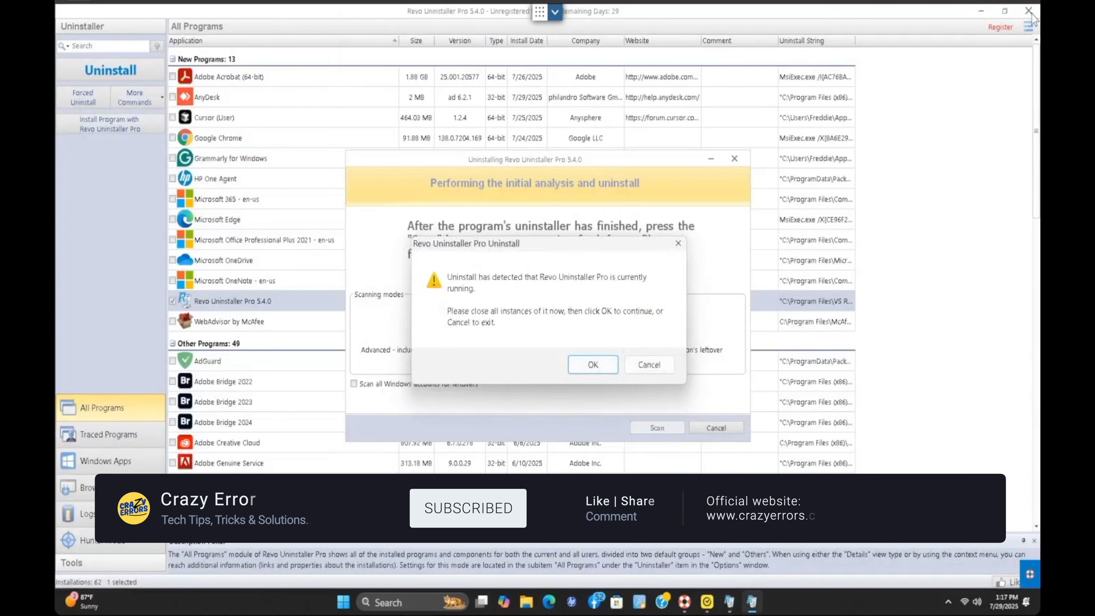
- Close the running Revo Uninstaller Pro instance and continue its uninstaller to remove the program completely
click(1029, 11)
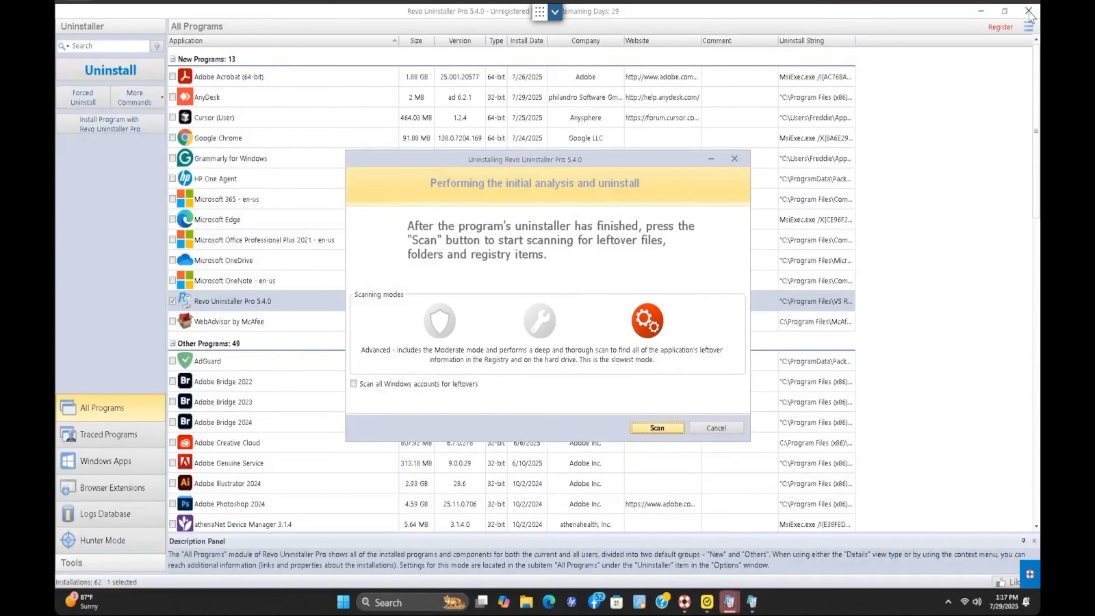
right_click(752, 603)
click(720, 565)
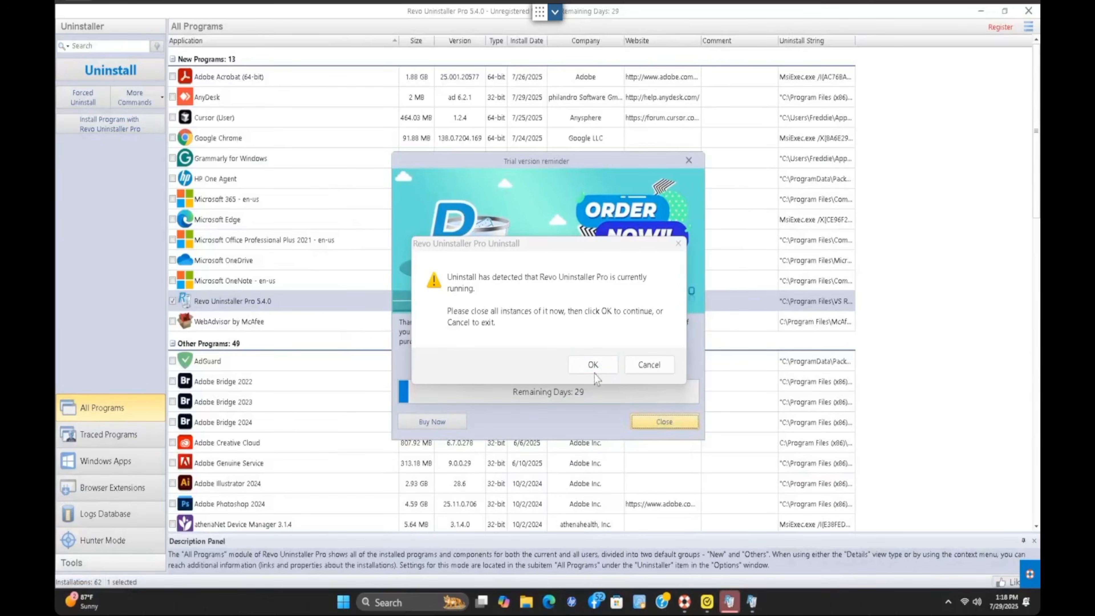
click(593, 365)
click(601, 353)
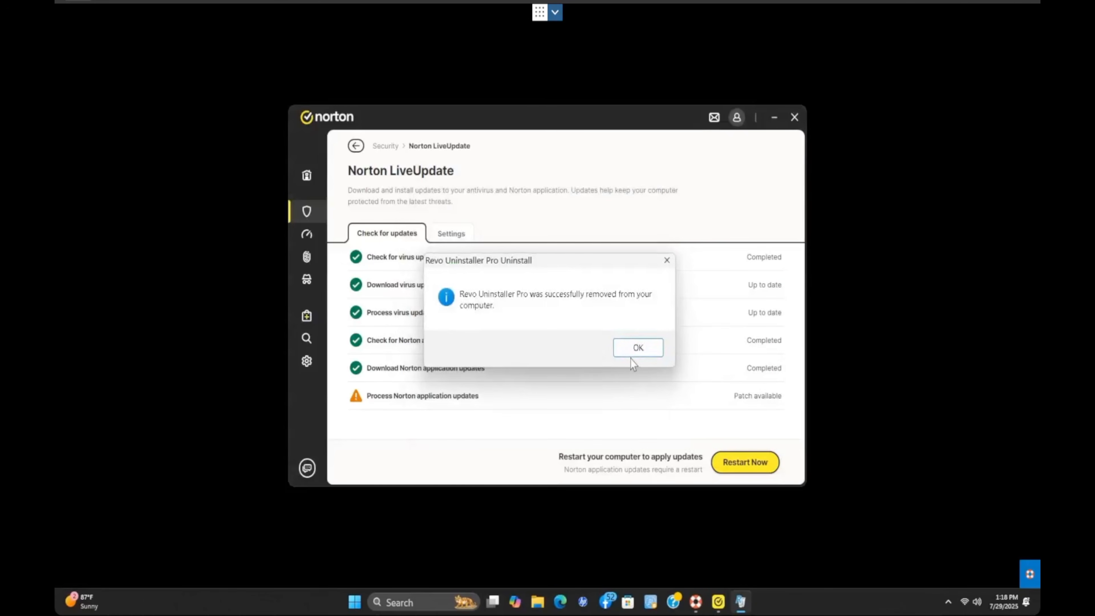